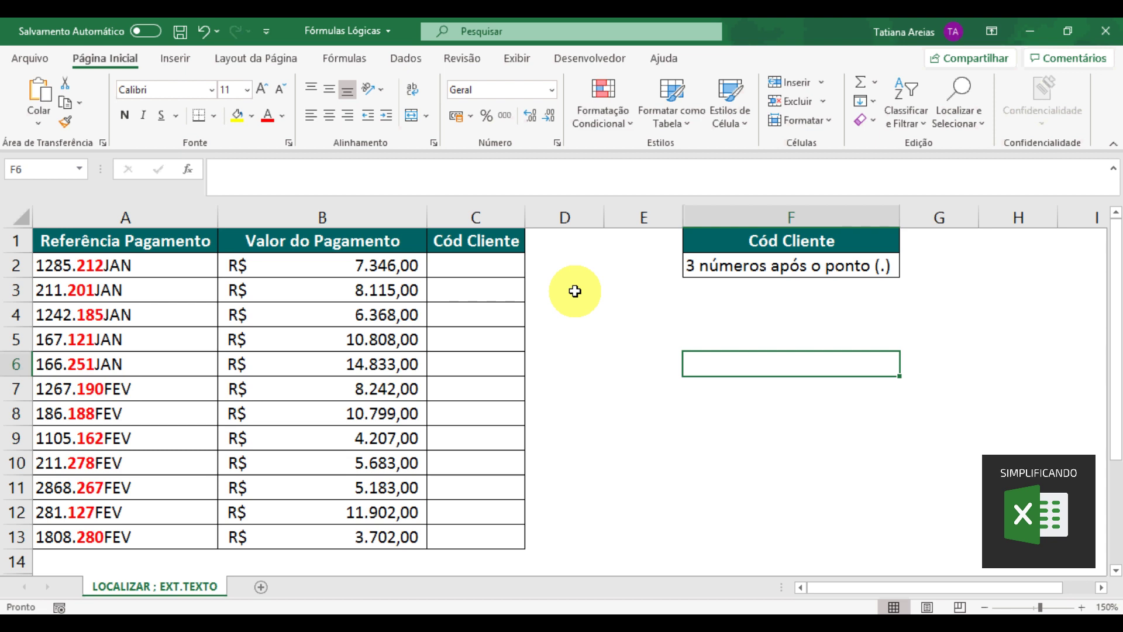
- Enter the formula =EXT.TEXTO(A2;6;3) in cell C2 to extract the client code from the payment reference
{"action": "left_click", "coordinate": [497, 263]}
{"action": "left_click", "coordinate": [427, 176]}
{"action": "type", "text": "=EXT"}
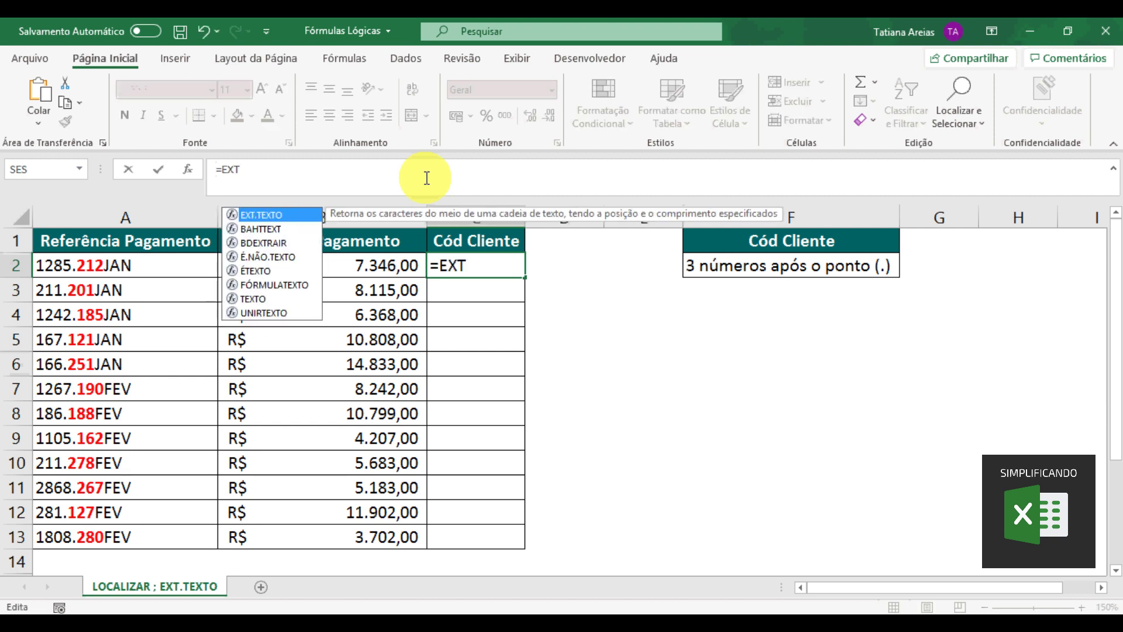
{"action": "key", "text": "Tab"}
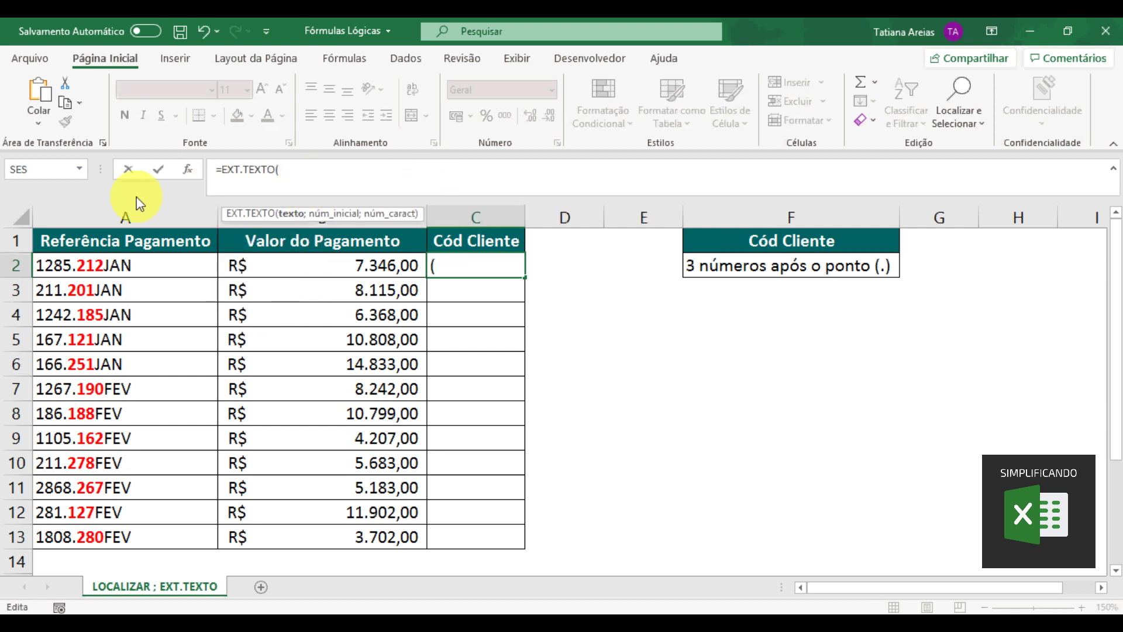
{"action": "left_click", "coordinate": [97, 266]}
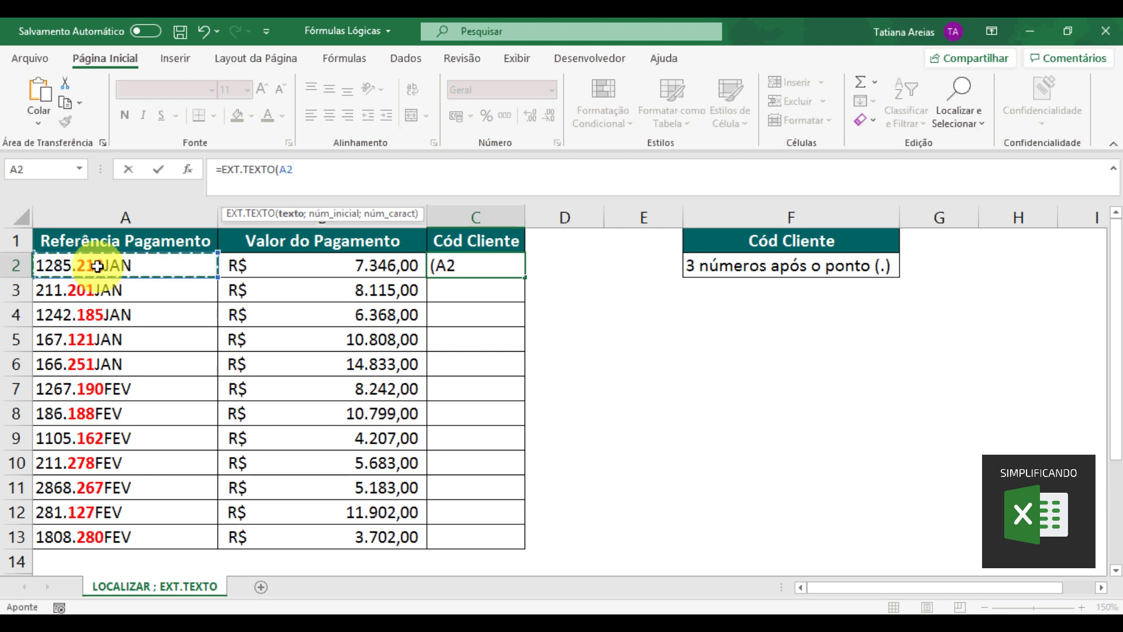
{"action": "type", "text": ";"}
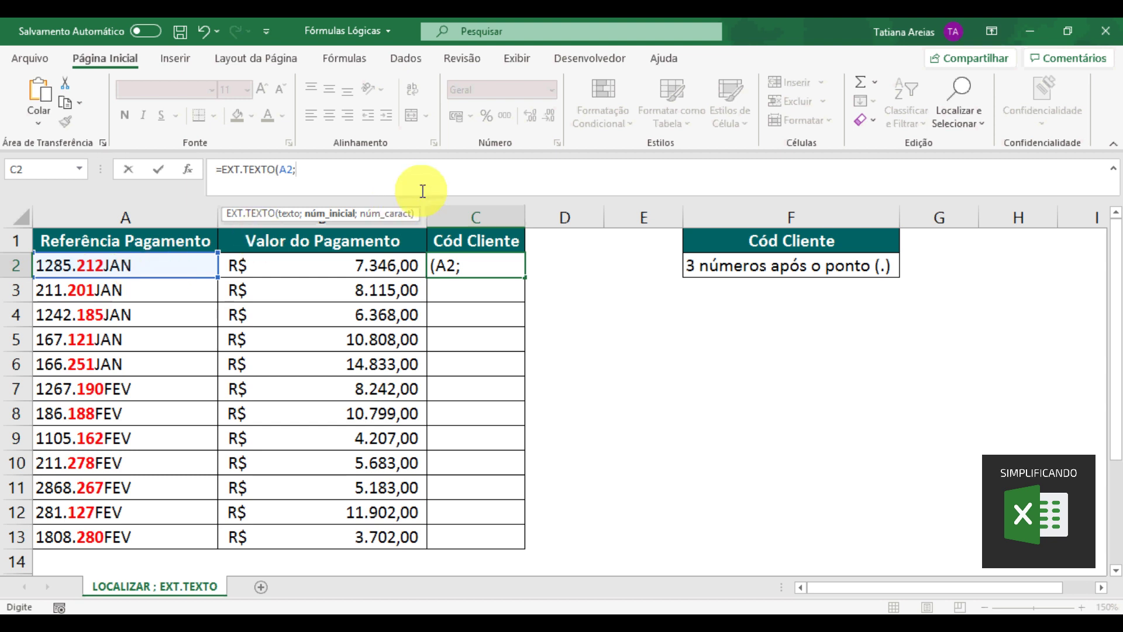
{"action": "type", "text": "6;"}
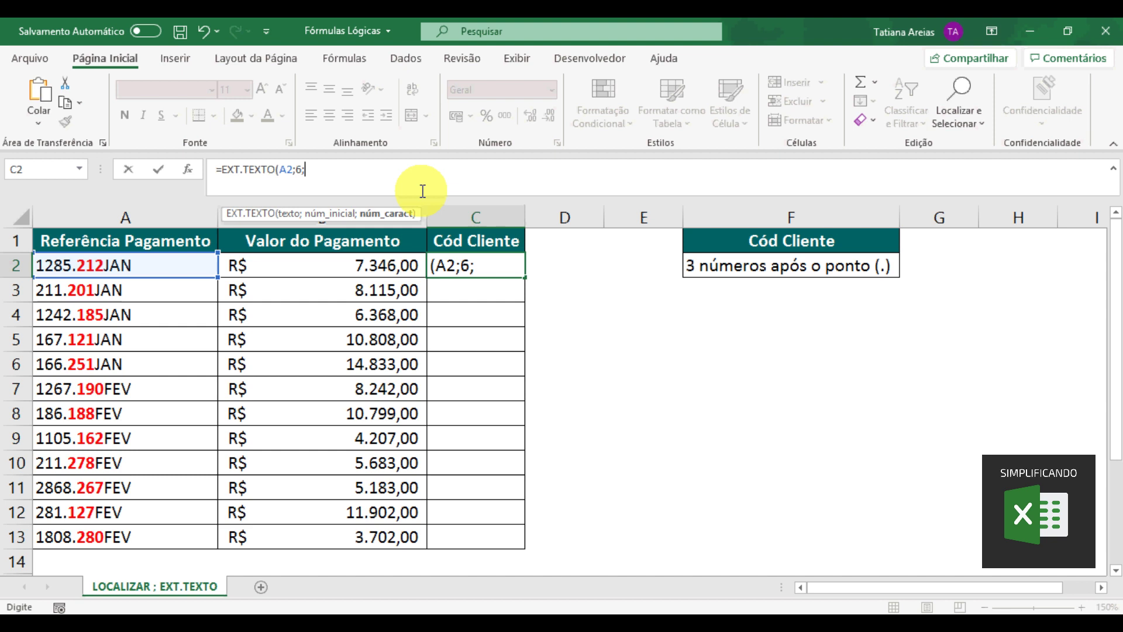
{"action": "type", "text": "3)"}
{"action": "key", "text": "Return"}
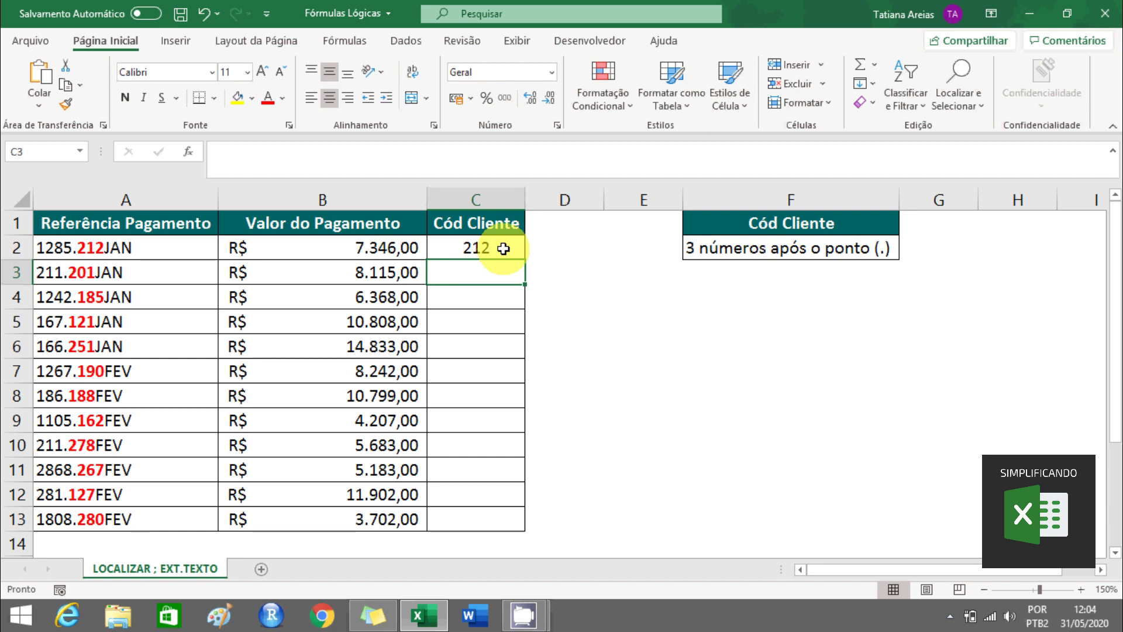
- Fill the C2 formula down the Cód Cliente column to C13 and compare the extracted codes with the payment references
{"action": "left_click", "coordinate": [503, 248]}
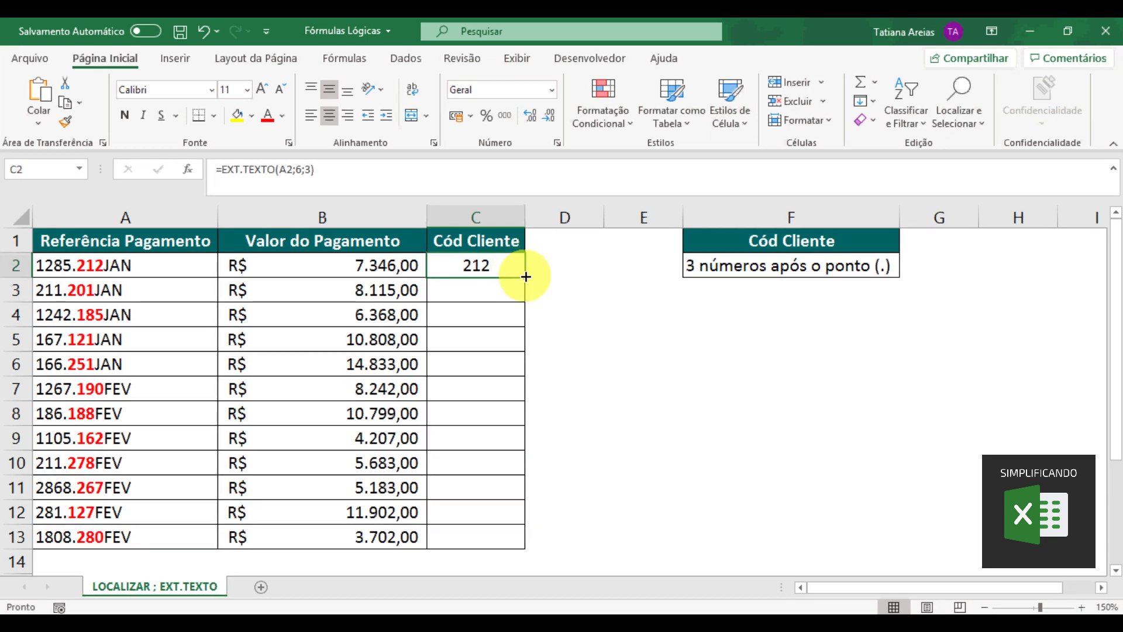
{"action": "double_click", "coordinate": [526, 276]}
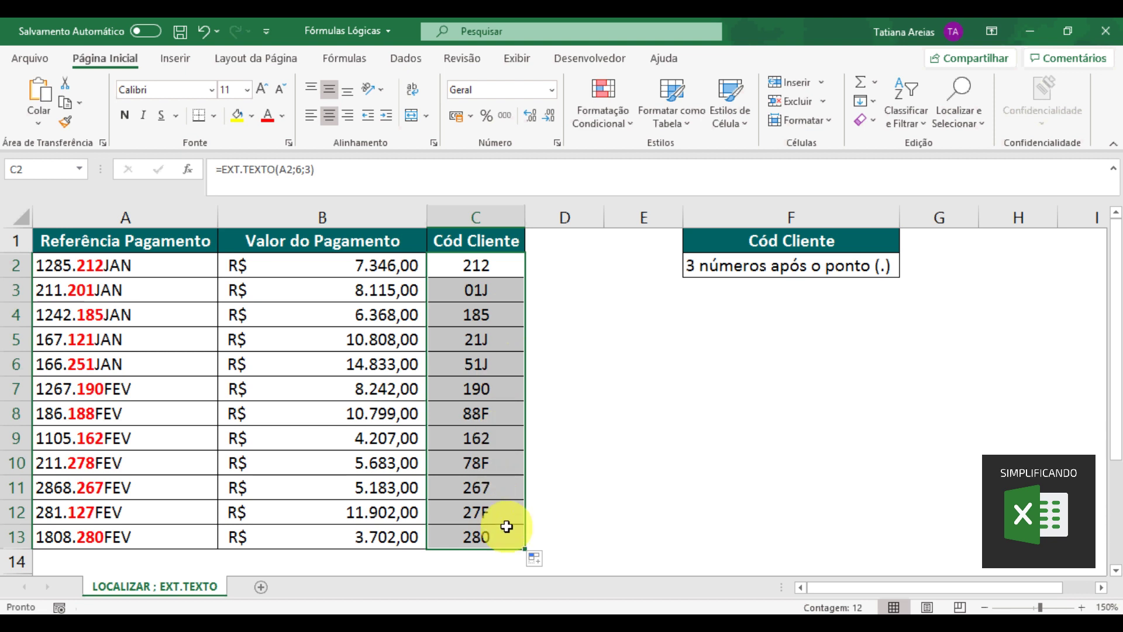
{"action": "left_click", "coordinate": [509, 290]}
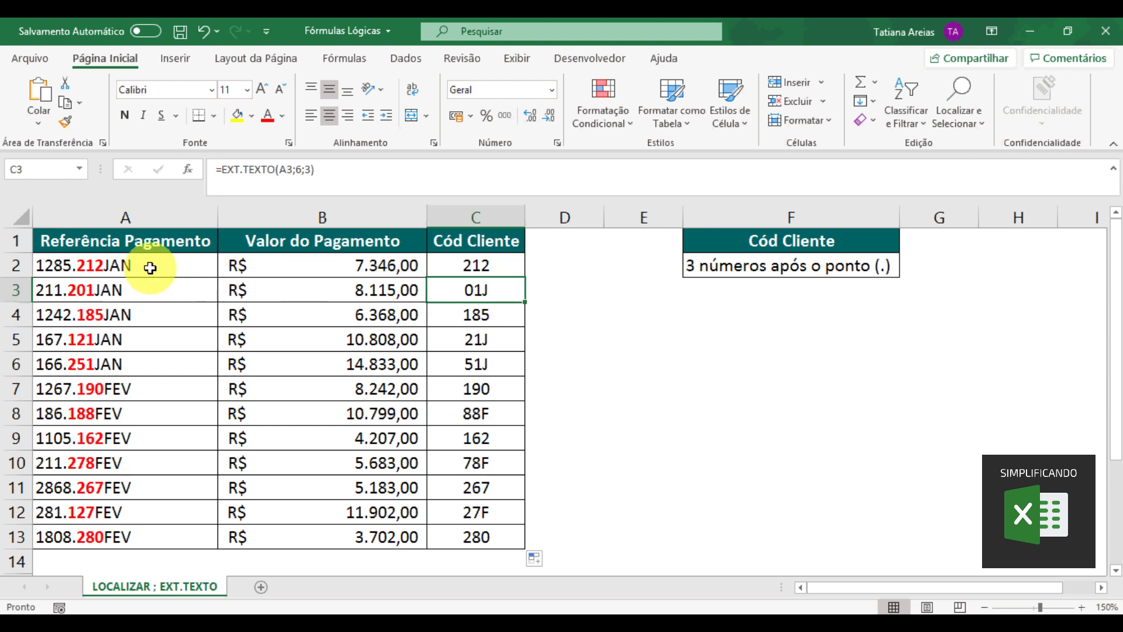
{"action": "left_click", "coordinate": [173, 263]}
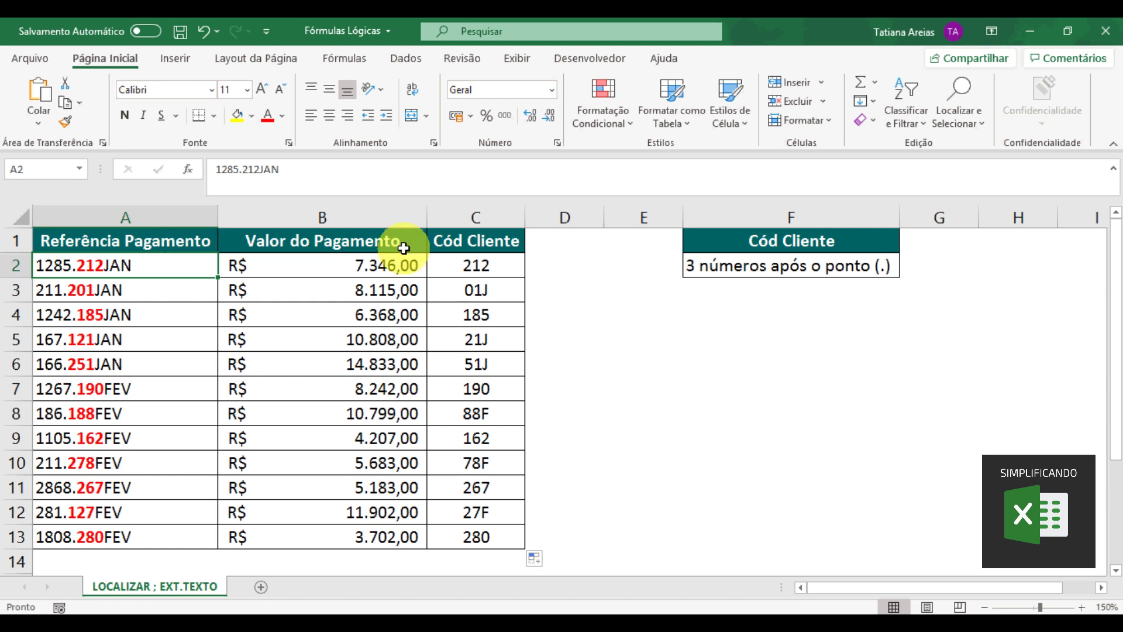
{"action": "left_click", "coordinate": [738, 306]}
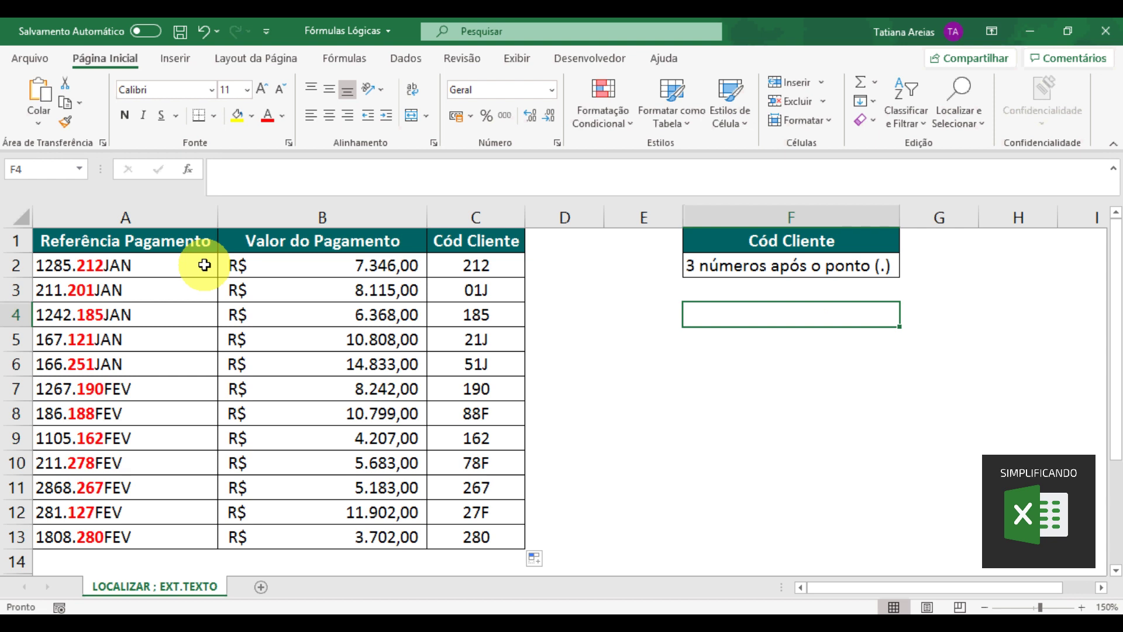
- Clear the formulas from C2:C13 in the Cód Cliente column
{"action": "left_click", "coordinate": [493, 273]}
{"action": "key", "text": "ctrl+shift+Down"}
{"action": "key", "text": "Delete"}
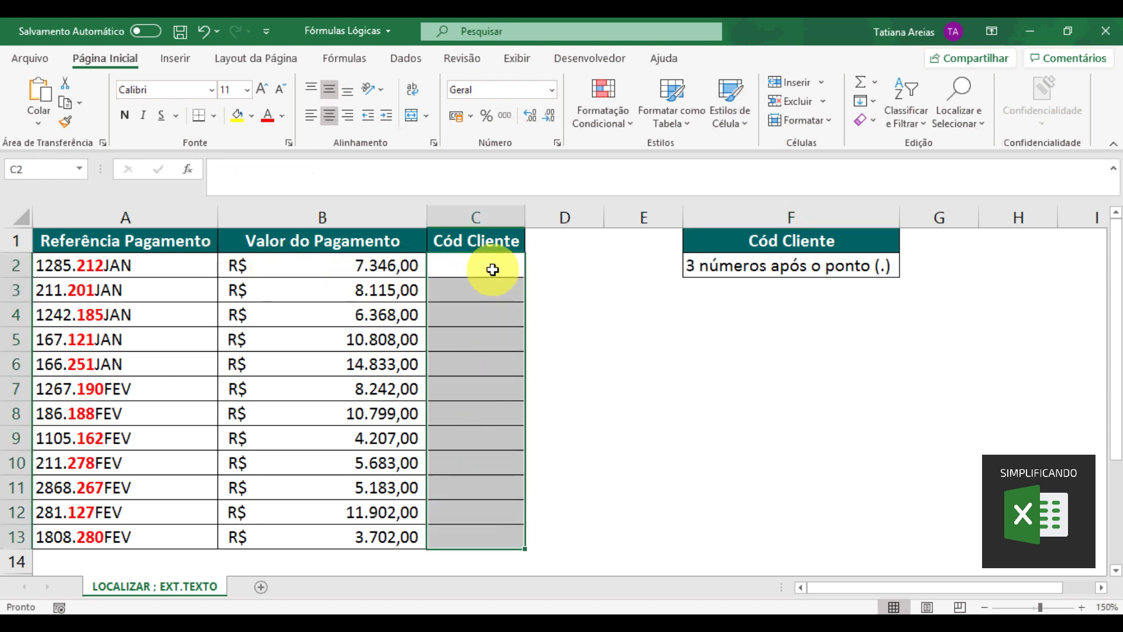
- Enter the formula =LOCALIZAR(".";A2) in cell C2 to find the position of the dot in the payment reference
{"action": "left_click", "coordinate": [494, 269]}
{"action": "type", "text": "=LOCA"}
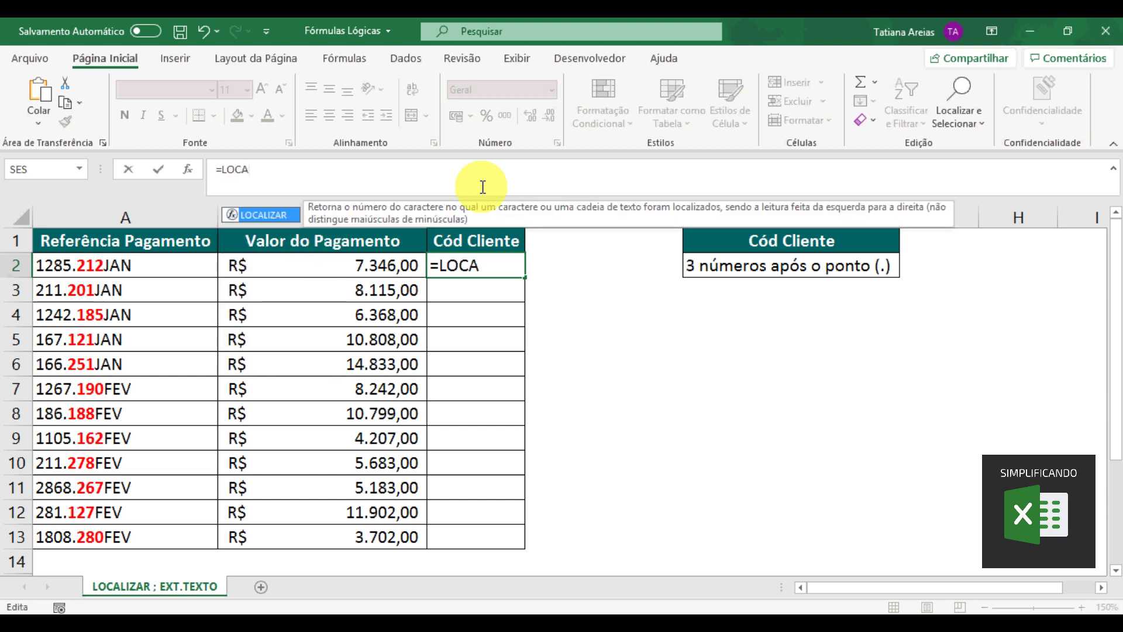
{"action": "key", "text": "Tab"}
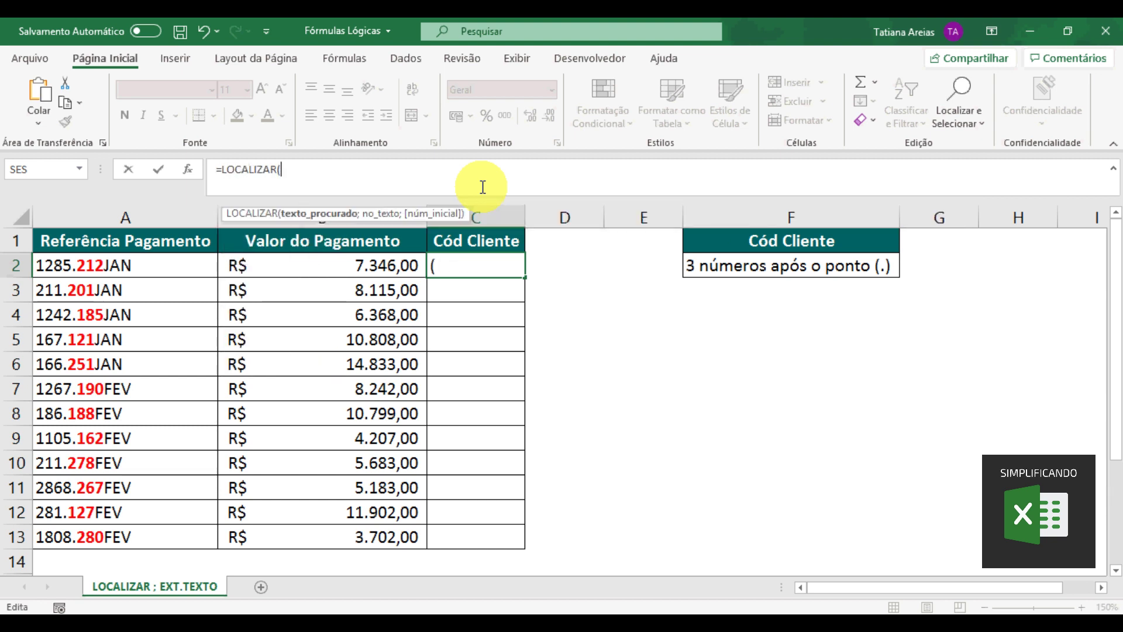
{"action": "type", "text": "\".\";"}
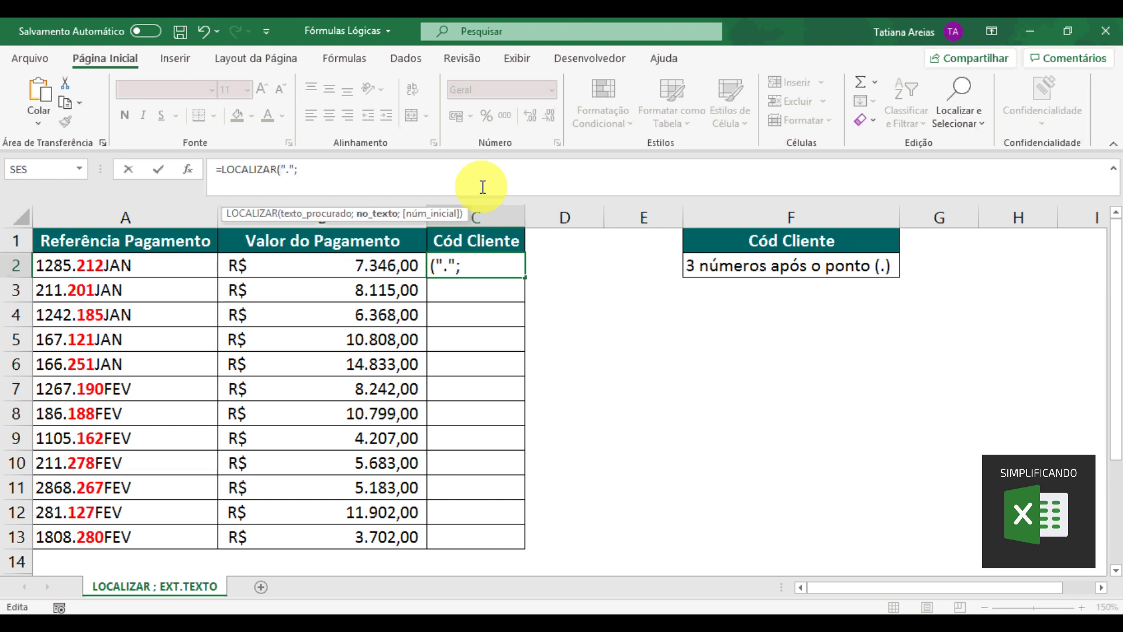
{"action": "left_click", "coordinate": [141, 266]}
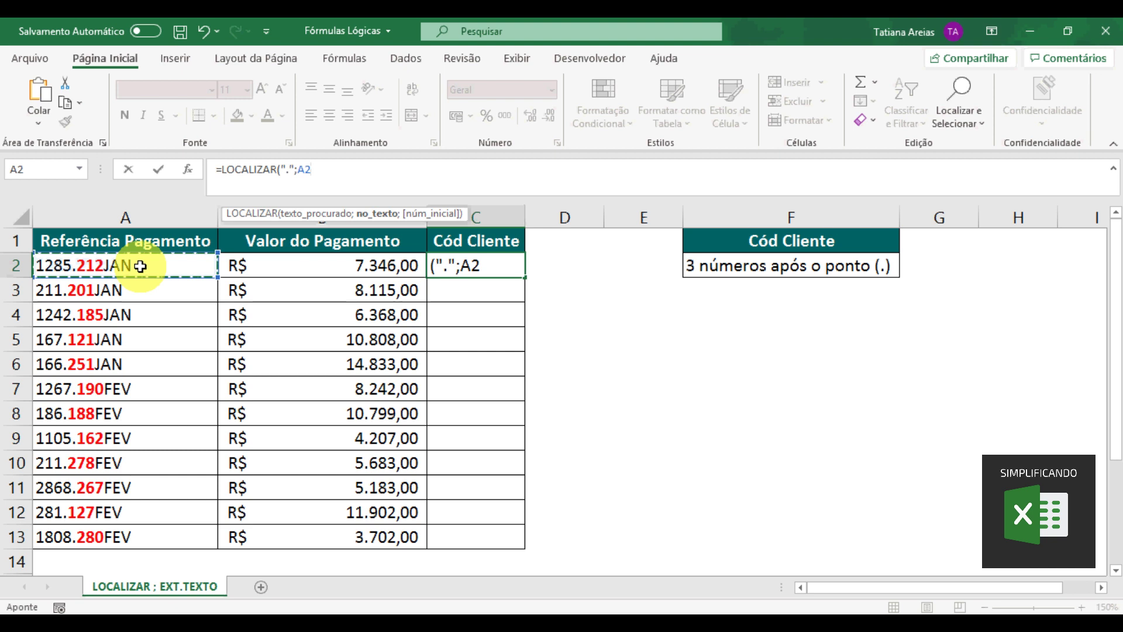
{"action": "type", "text": ")"}
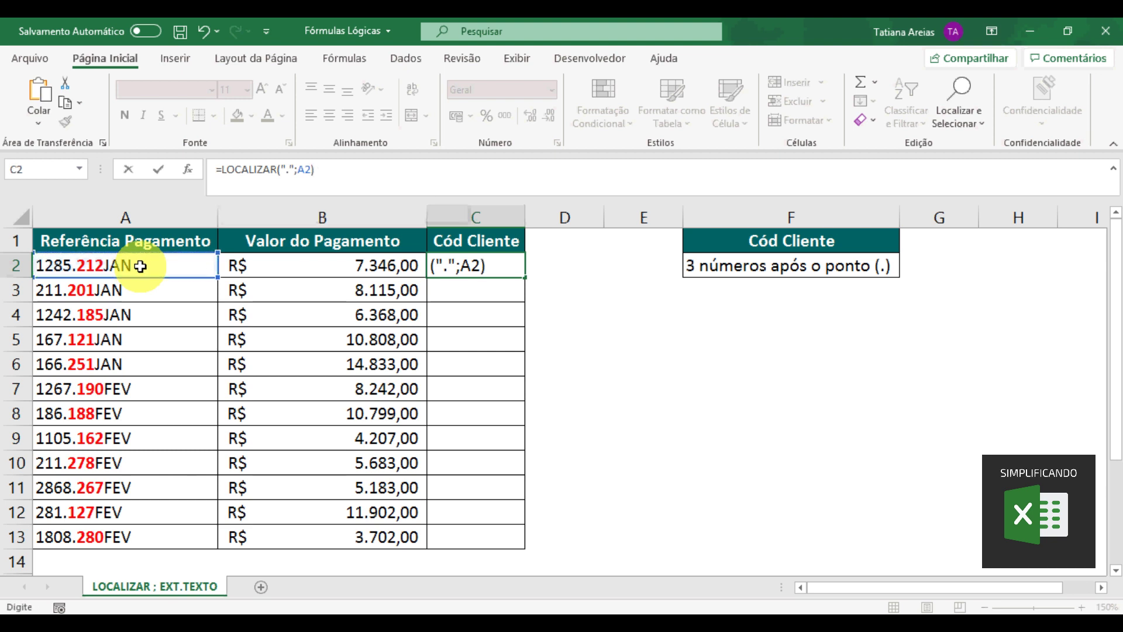
{"action": "key", "text": "Return"}
- Copy the LOCALIZAR formula from C2 down to C13
{"action": "left_click", "coordinate": [503, 270]}
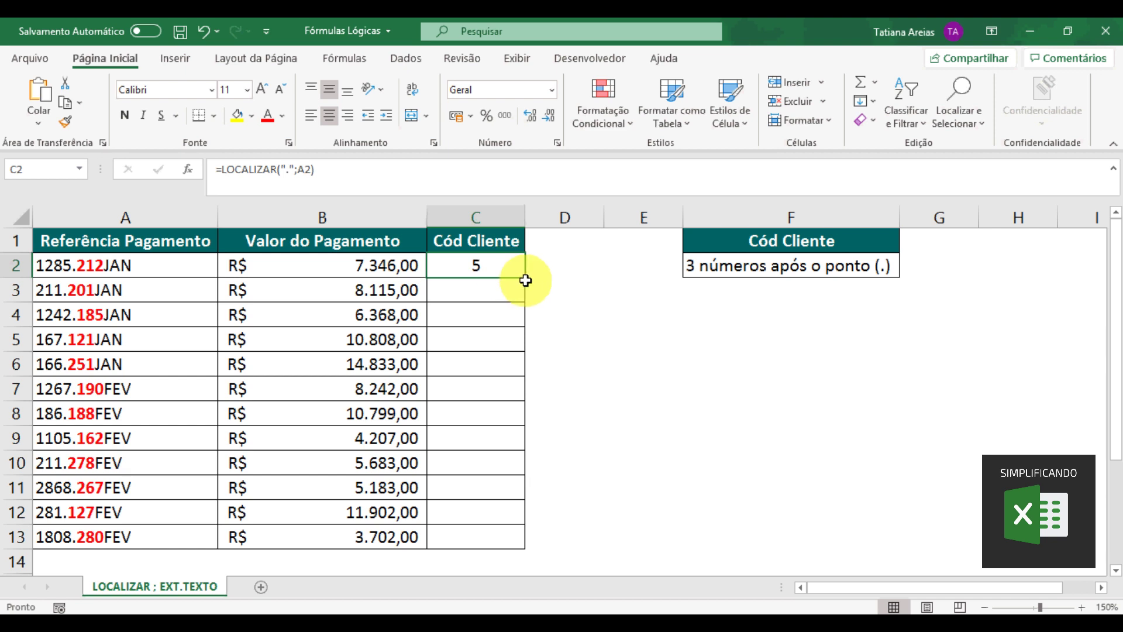
{"action": "double_click", "coordinate": [526, 278]}
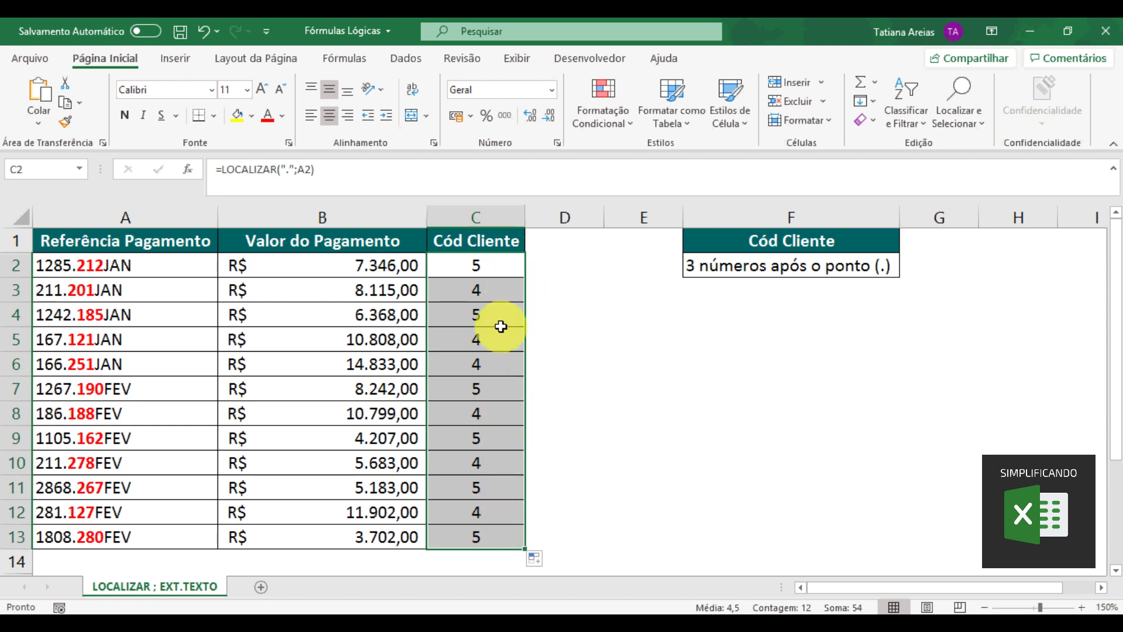
{"action": "left_click", "coordinate": [585, 282]}
- Rewrite the C2 formula as EXT.TEXTO on A2, with LOCALIZAR(".";A2) nested as its start position
{"action": "left_click", "coordinate": [509, 269]}
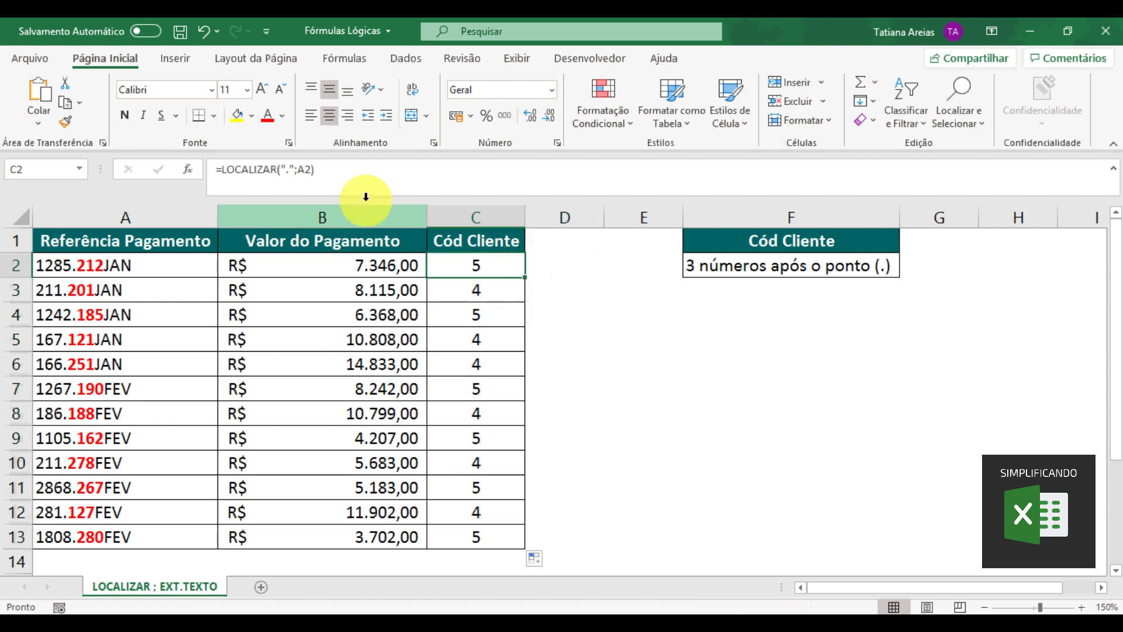
{"action": "left_click_drag", "start_coordinate": [363, 181], "coordinate": [221, 190]}
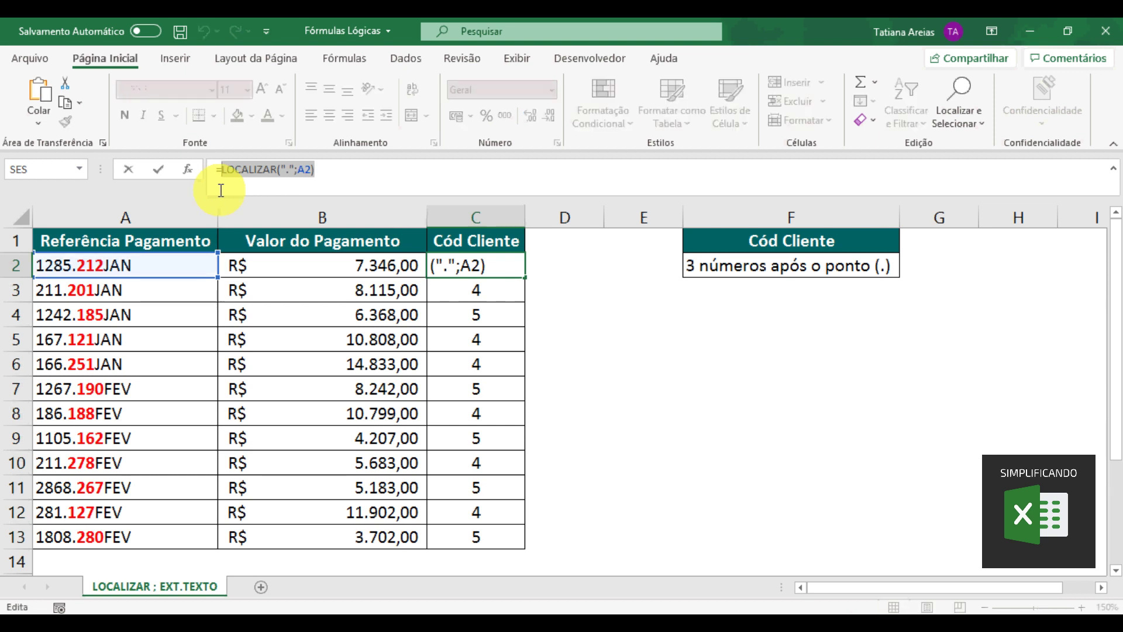
{"action": "key", "text": "BackSpace"}
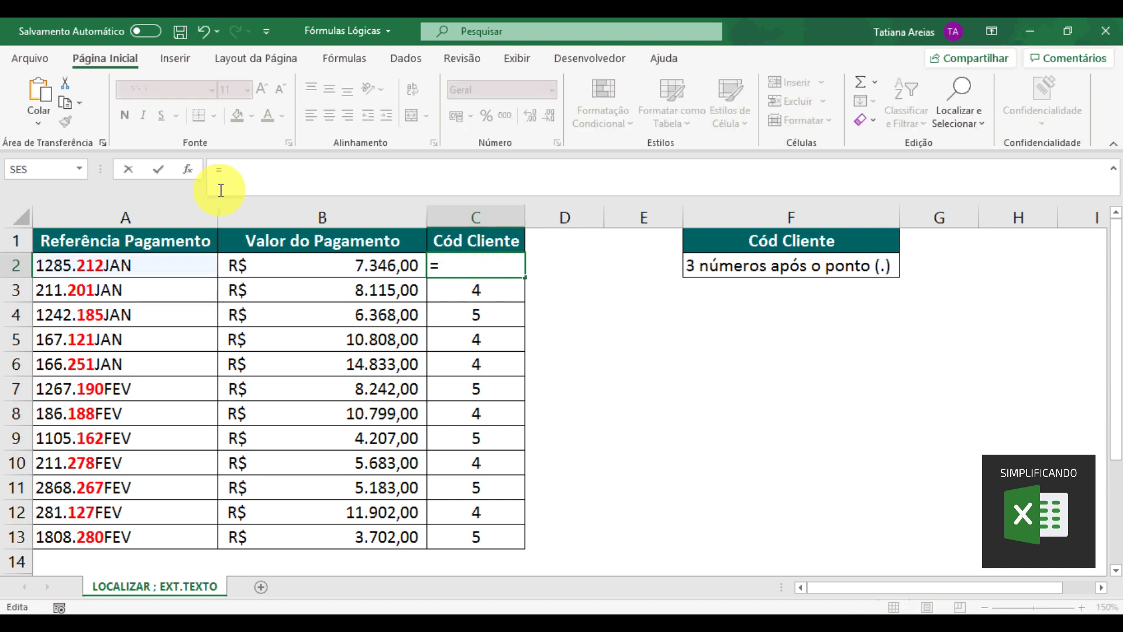
{"action": "type", "text": "EXT"}
{"action": "key", "text": "Tab"}
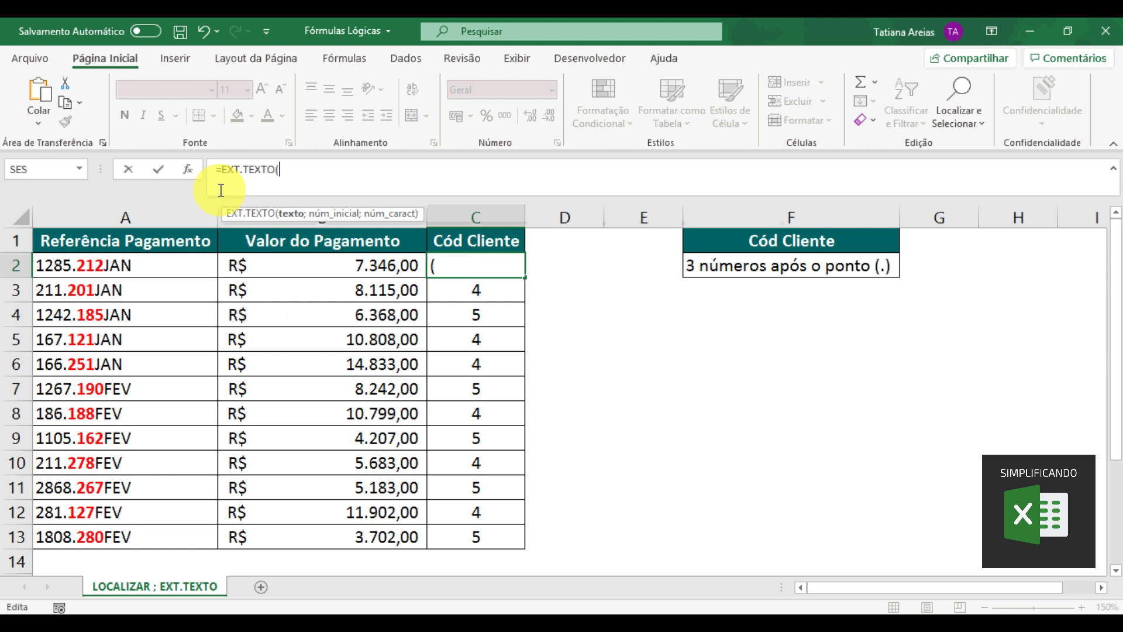
{"action": "left_click", "coordinate": [190, 270]}
{"action": "type", "text": ";"}
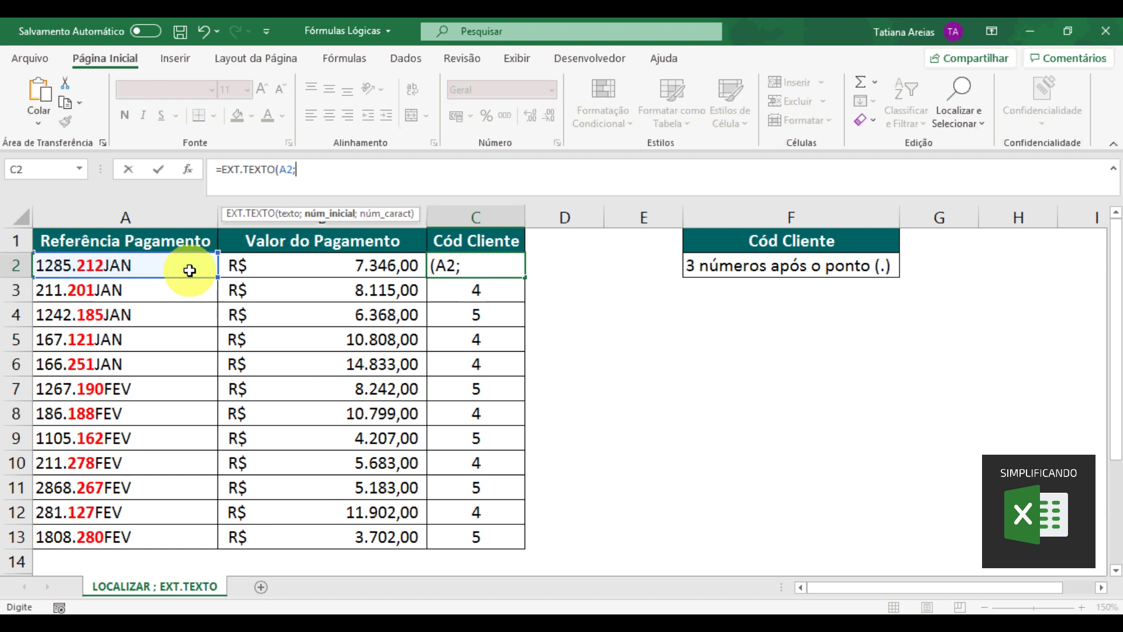
{"action": "type", "text": "LOCALIZAR(\".\";A2)"}
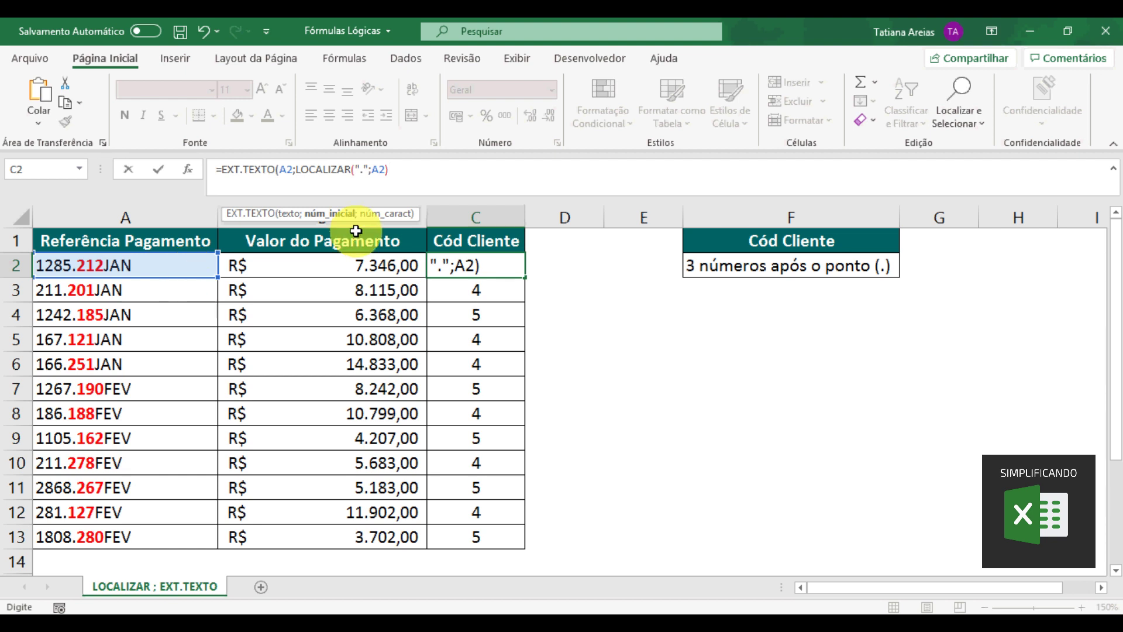
- Complete the C2 formula with +1 after LOCALIZAR and a length of 3 characters, and fill it down to C13
{"action": "left_click_drag", "start_coordinate": [403, 171], "coordinate": [296, 184]}
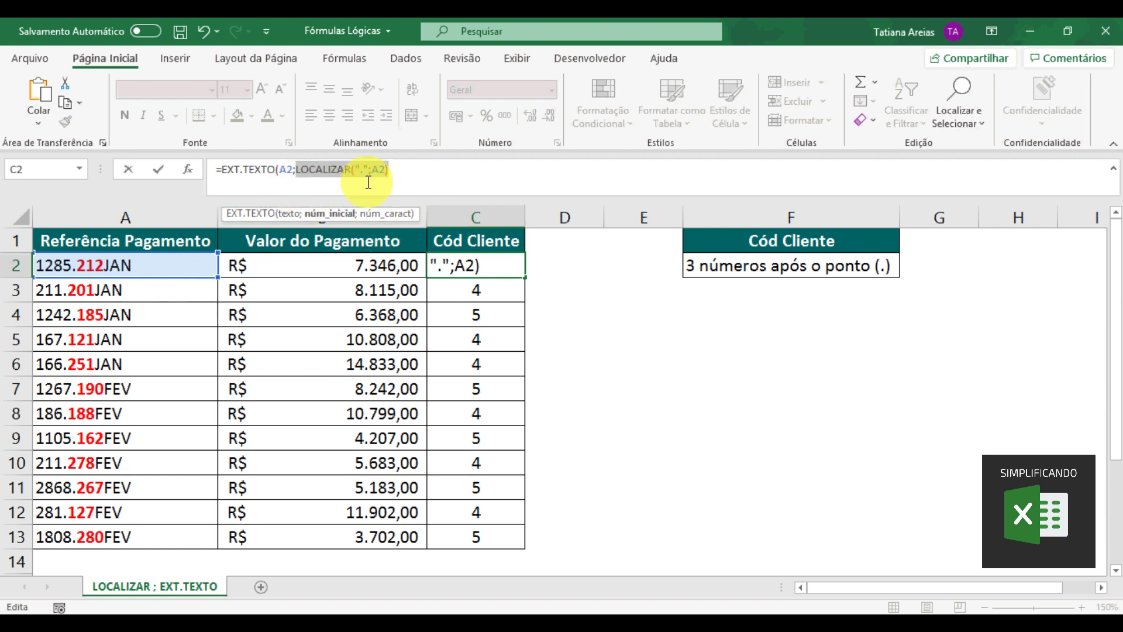
{"action": "left_click", "coordinate": [403, 180]}
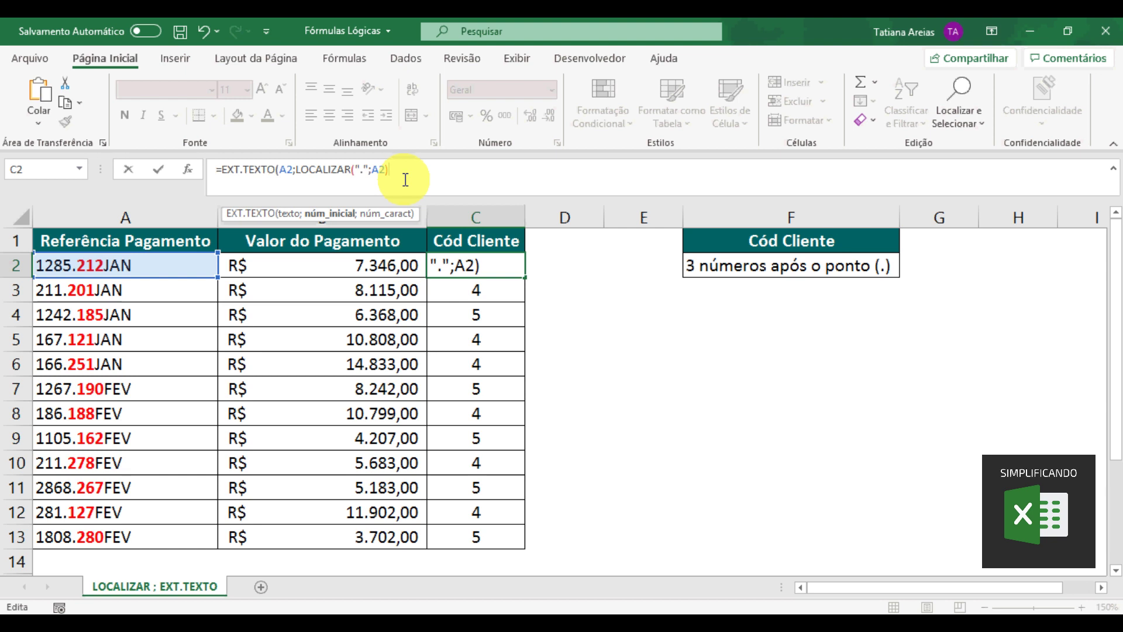
{"action": "type", "text": "+1;"}
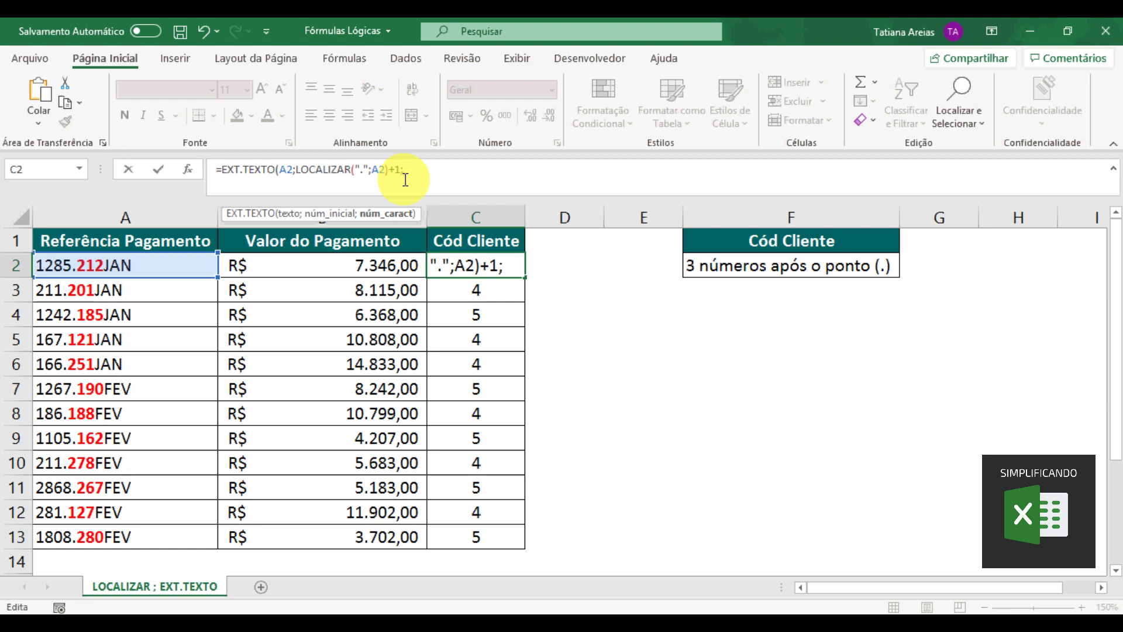
{"action": "type", "text": "3)"}
{"action": "key", "text": "Return"}
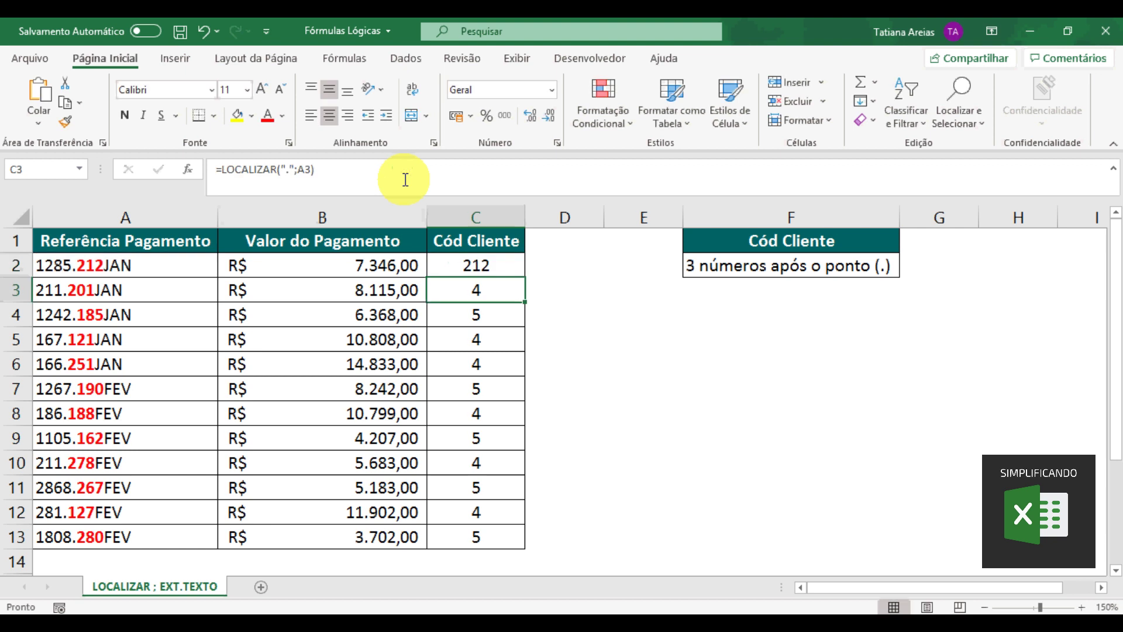
{"action": "left_click", "coordinate": [501, 272]}
{"action": "double_click", "coordinate": [526, 278]}
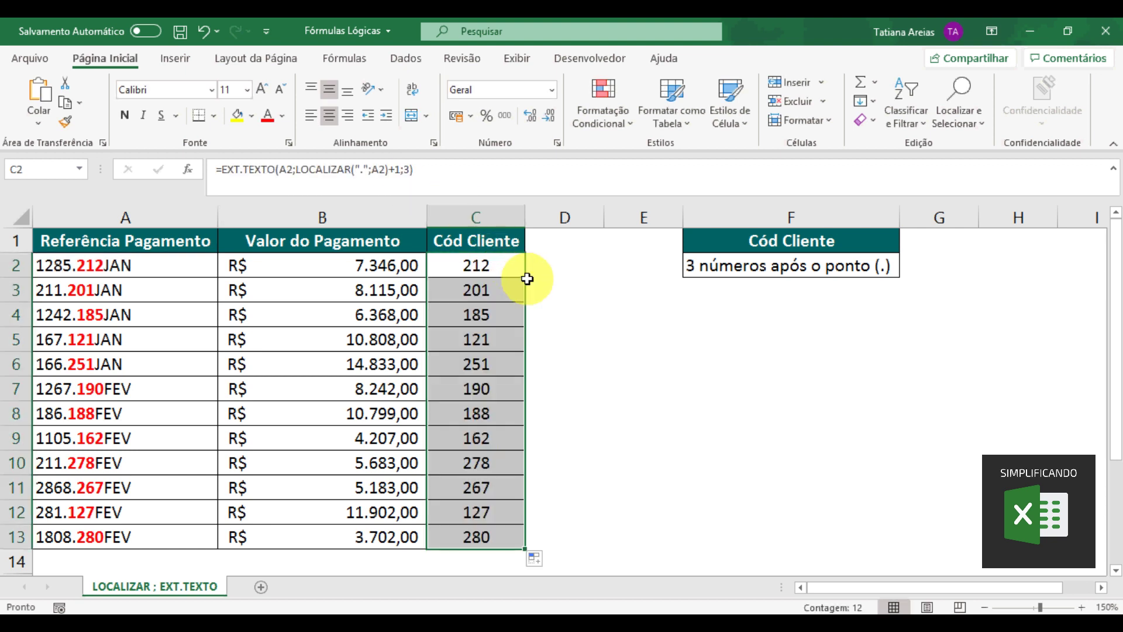